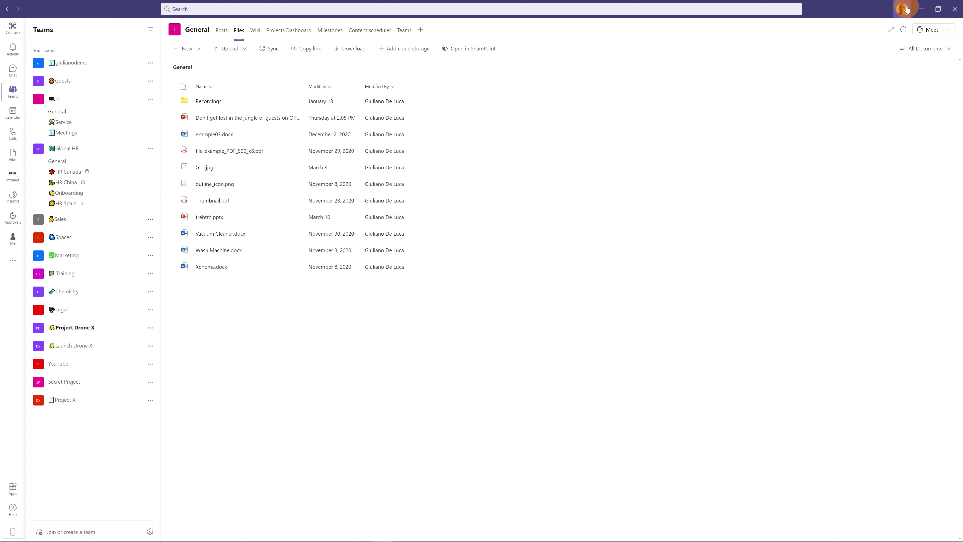
Step: Look through the Teams app settings from the profile menu, then close them
left_click(906, 10)
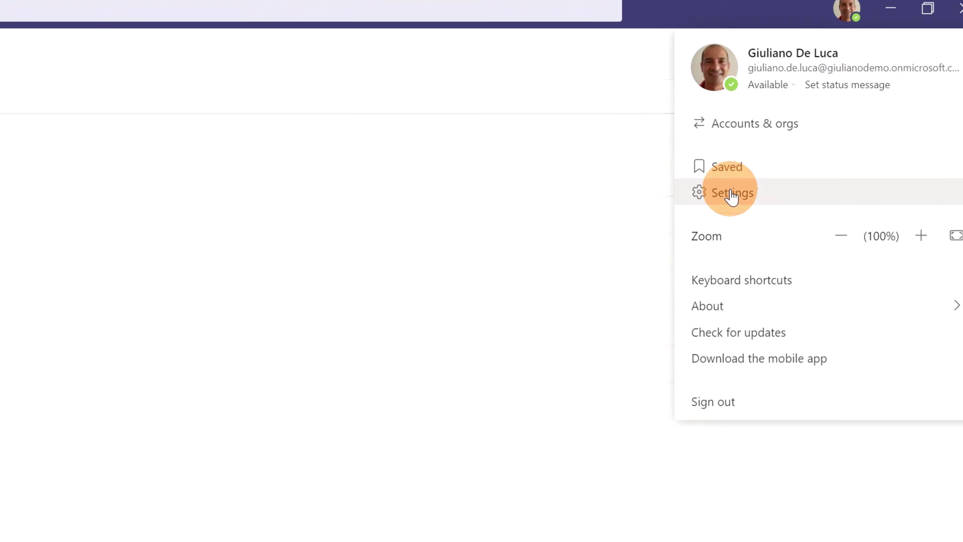
left_click(731, 194)
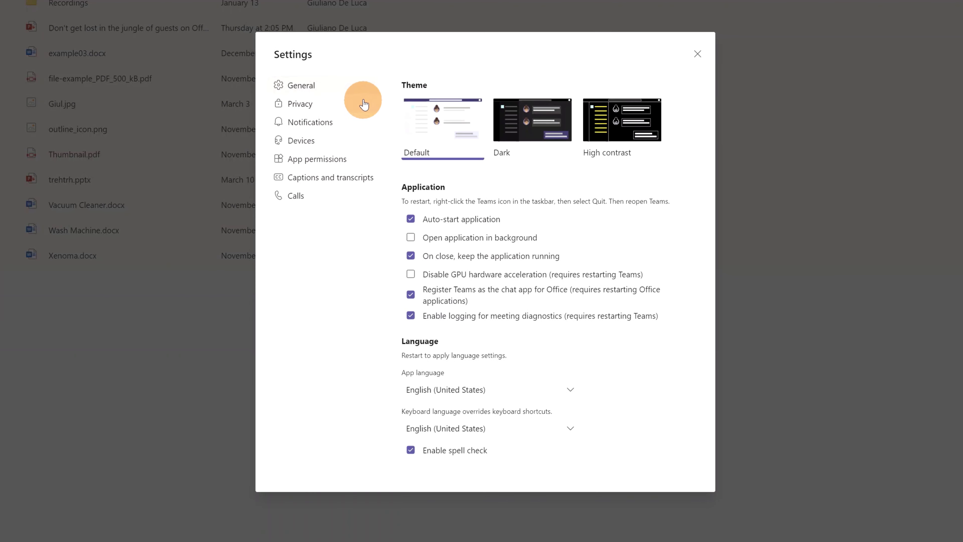
scroll(508, 244, "down", 5)
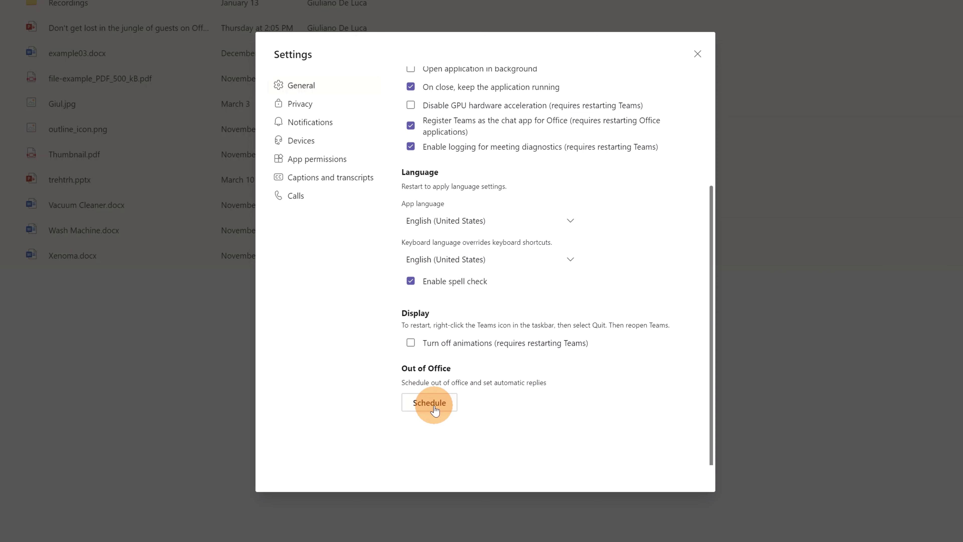
left_click(703, 57)
Step: From the profile's status message, open Schedule out of office
left_click(827, 26)
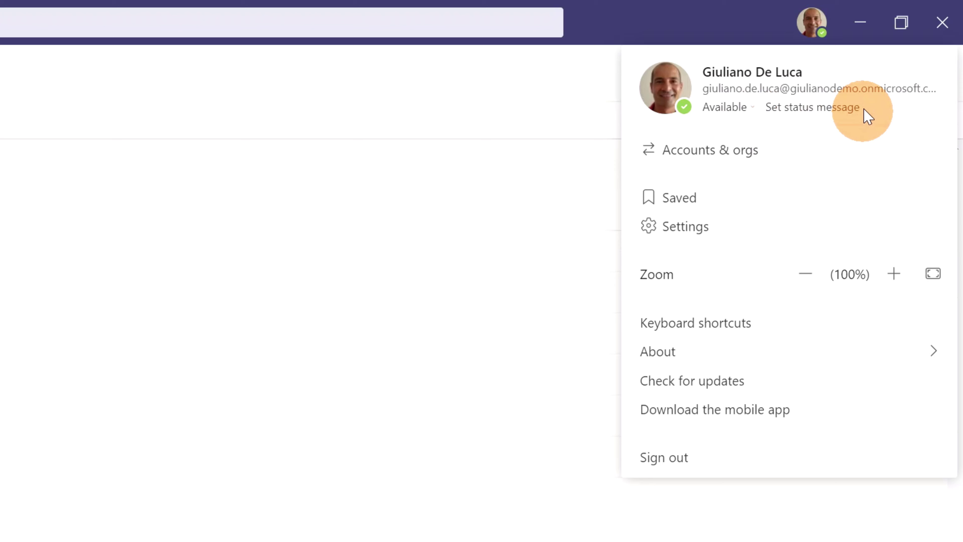
left_click(803, 110)
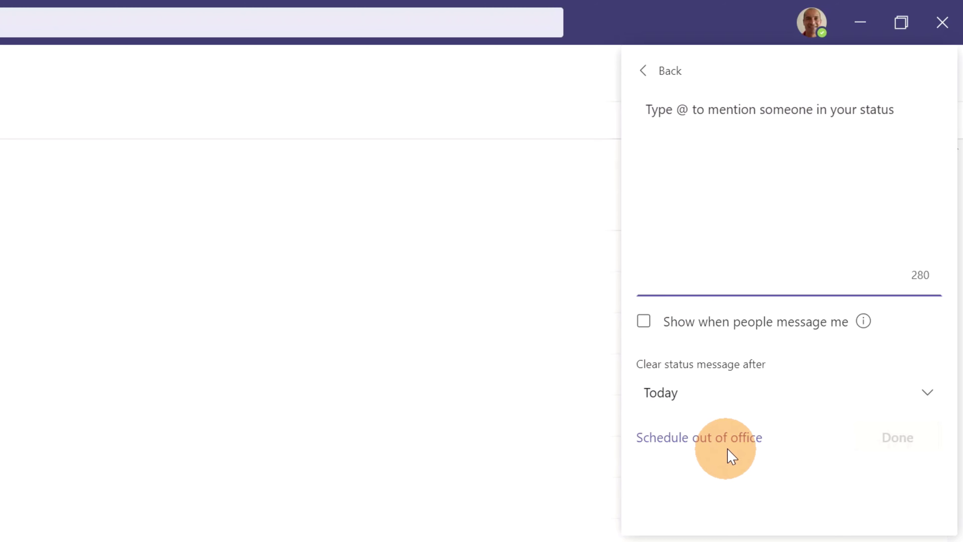
left_click(734, 440)
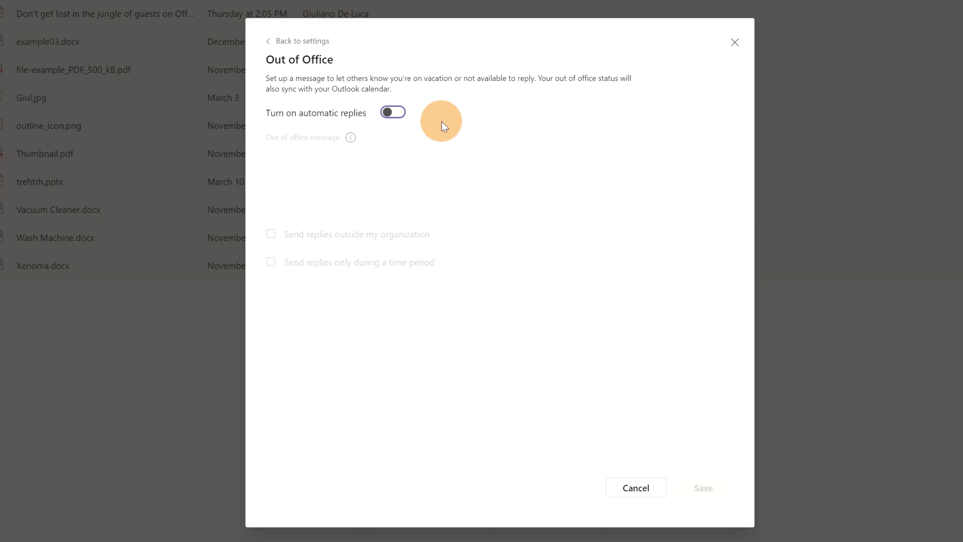
Step: Turn on automatic replies and paste in the internal out-of-office message
left_click(394, 112)
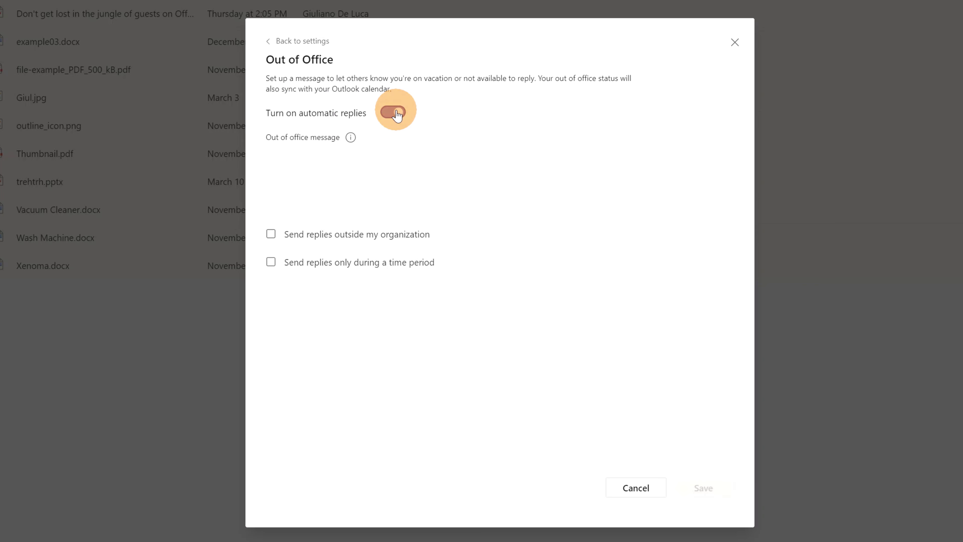
left_click(306, 180)
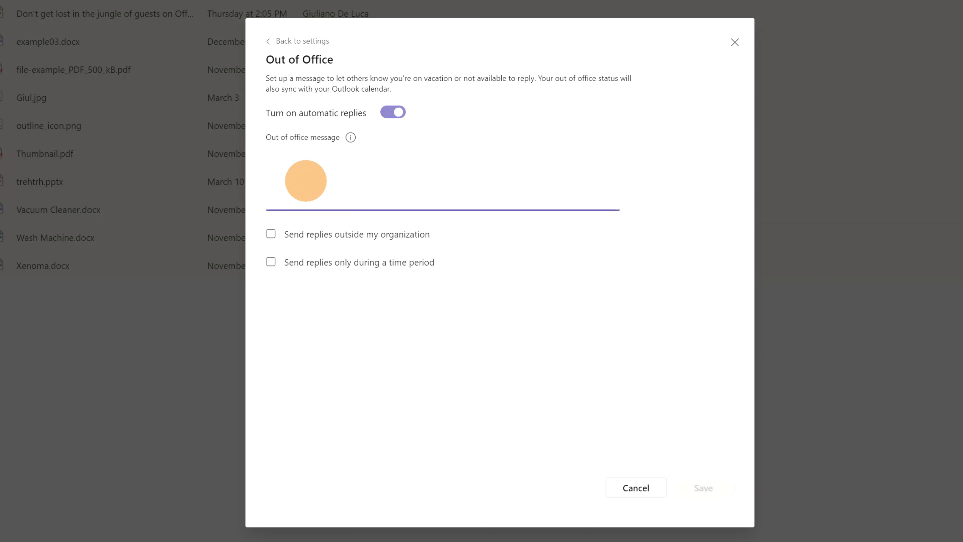
key("ctrl+v")
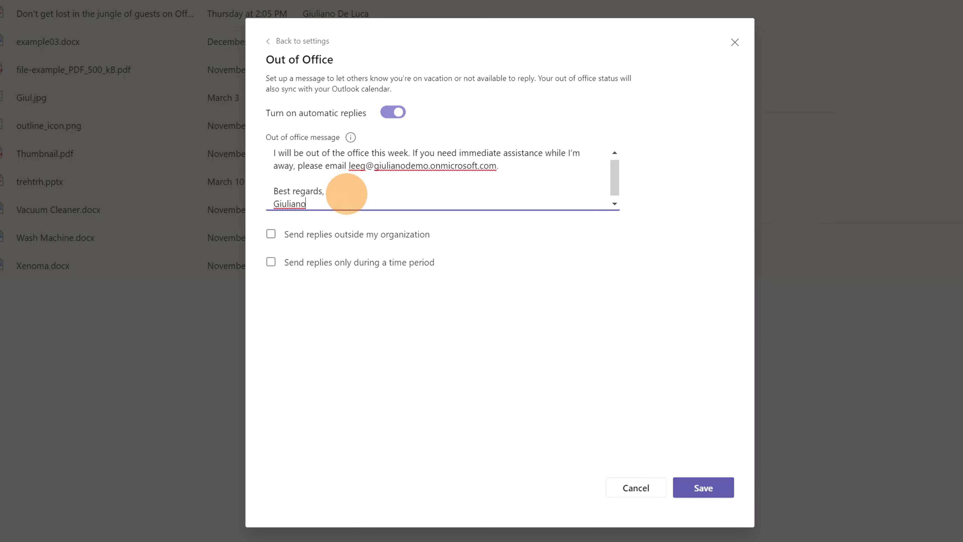
Step: Enable replies to all external senders and paste in the shorter external message
scroll(346, 188, "down", 1)
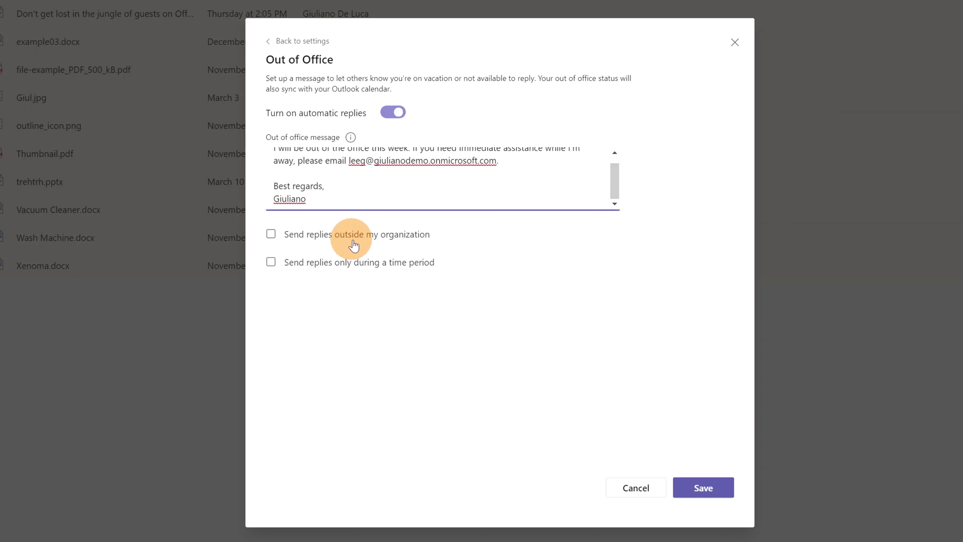
left_click(271, 234)
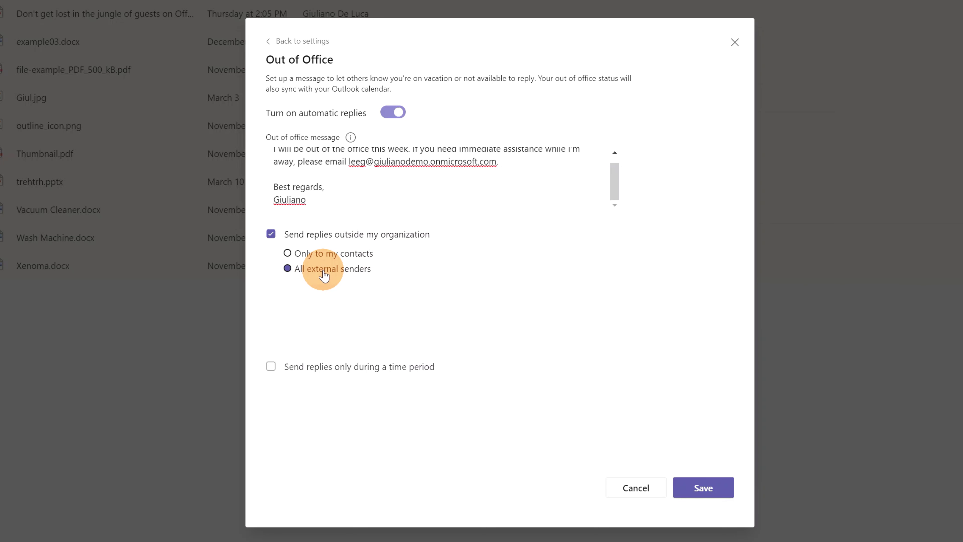
left_click(300, 302)
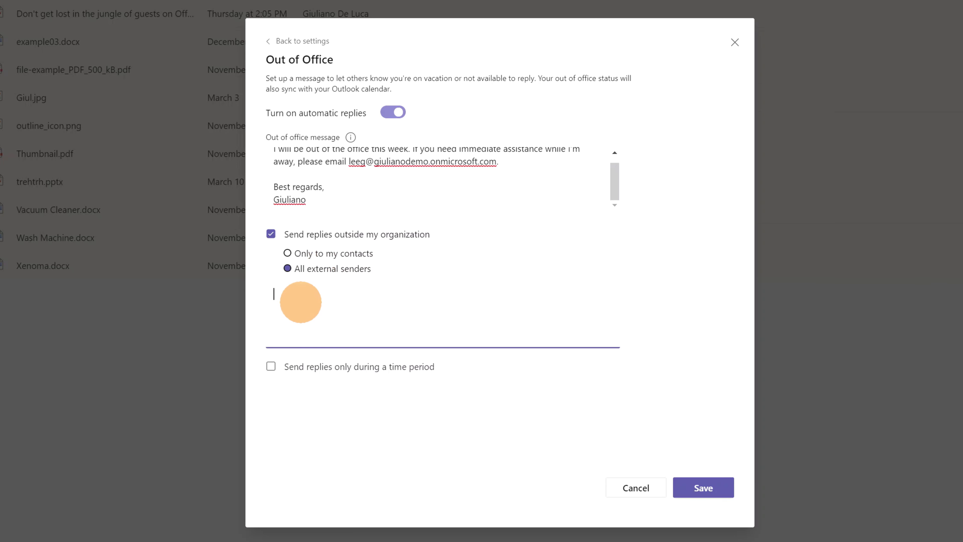
type("I will be out of the office this week.  Best, Giuliano")
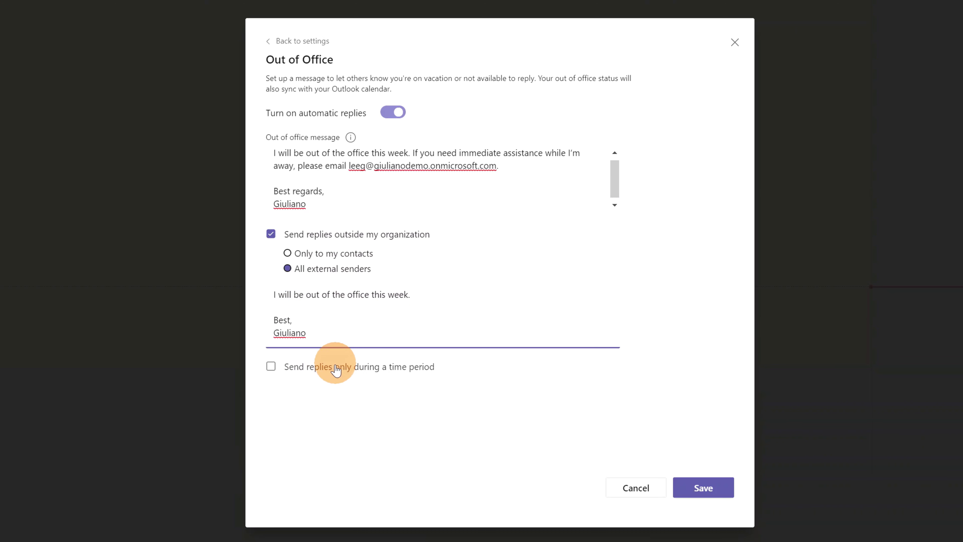
Step: Limit replies to a time period from Apr 10, 2021 to Apr 17, 2021
left_click(278, 367)
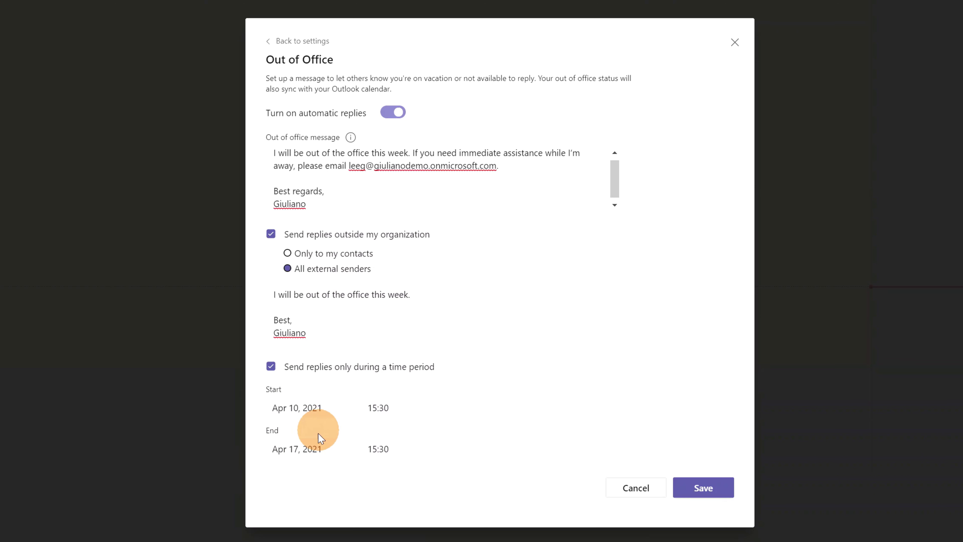
left_click(334, 403)
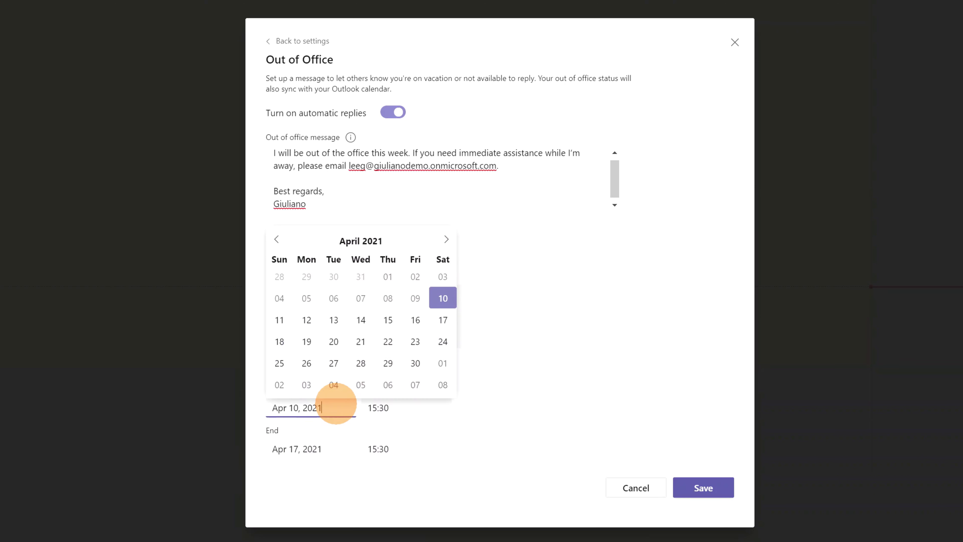
left_click(491, 389)
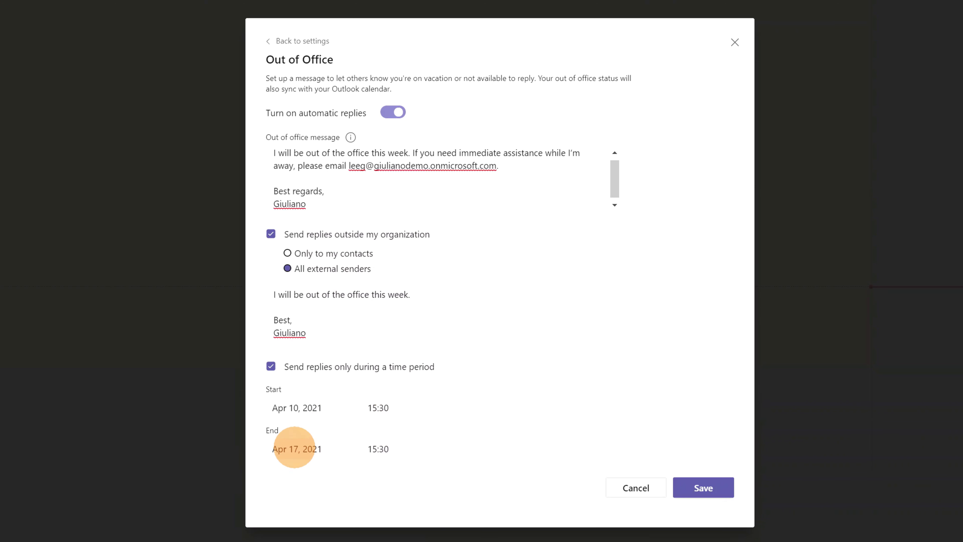
left_click(302, 452)
left_click(442, 361)
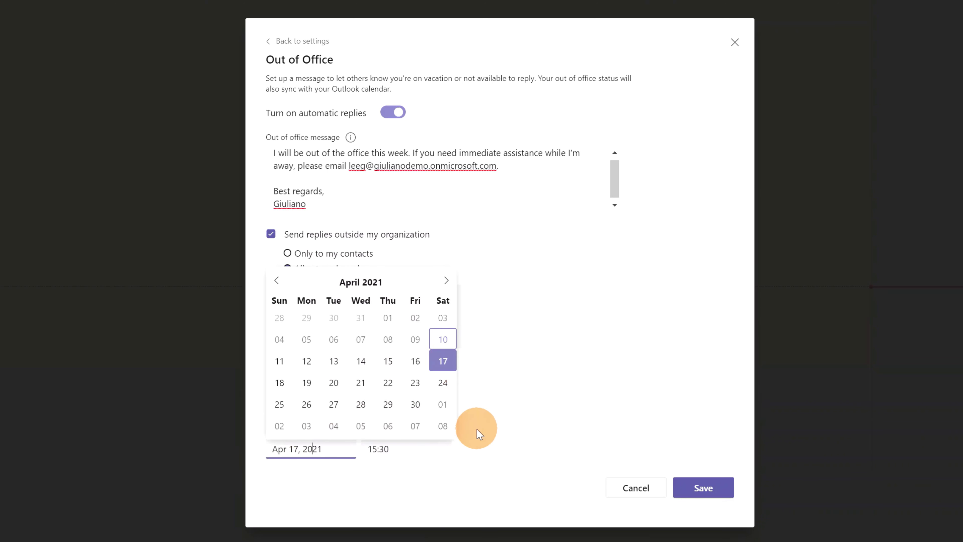
Step: Set the end time to 00:00 and save the out-of-office settings
left_click(400, 451)
scroll(410, 488, "up", 10)
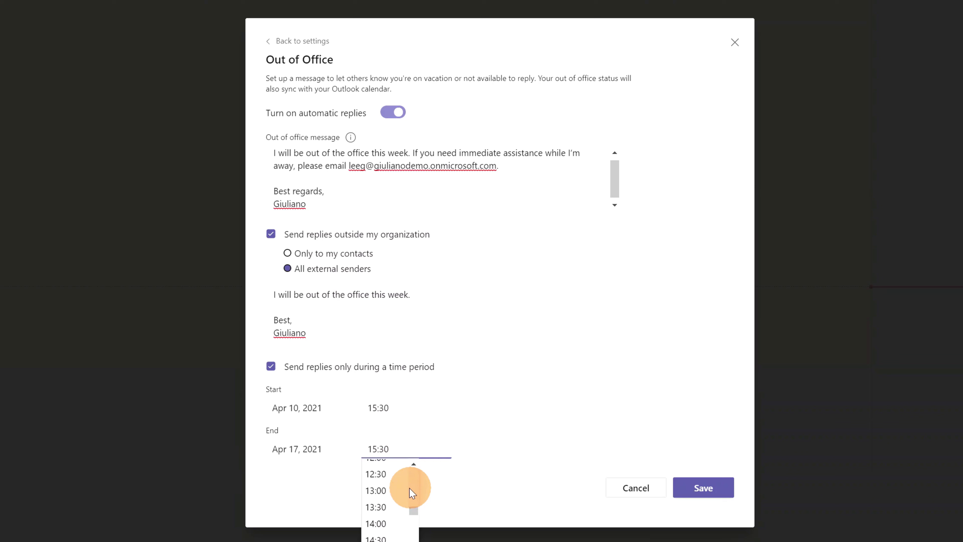
left_click(408, 467)
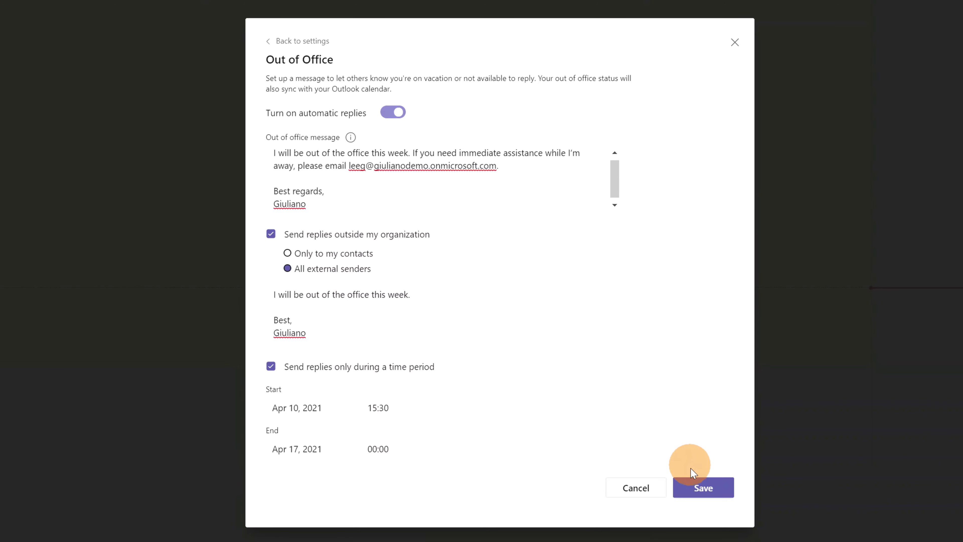
left_click(707, 497)
left_click(712, 57)
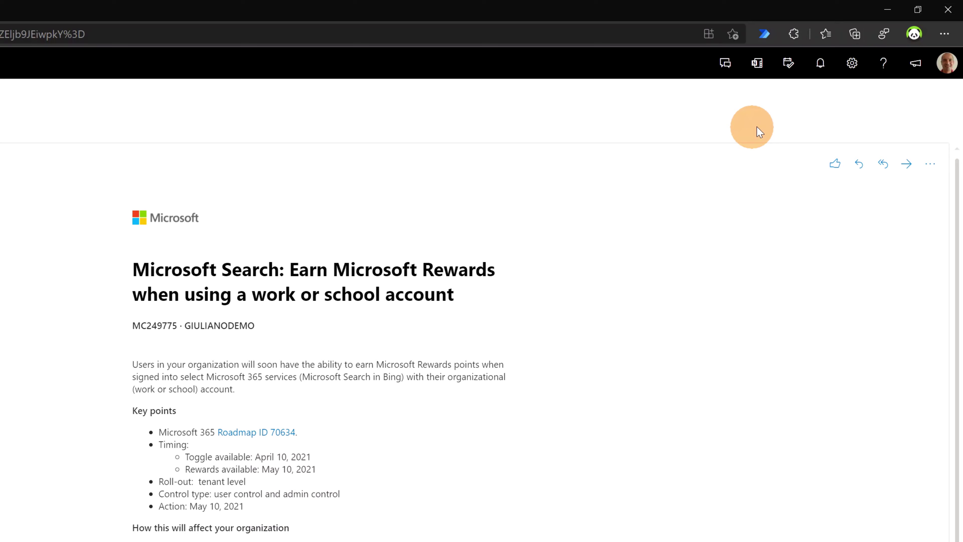
Step: Open Outlook on the web's Automatic replies settings and highlight the internal and external messages
left_click(839, 72)
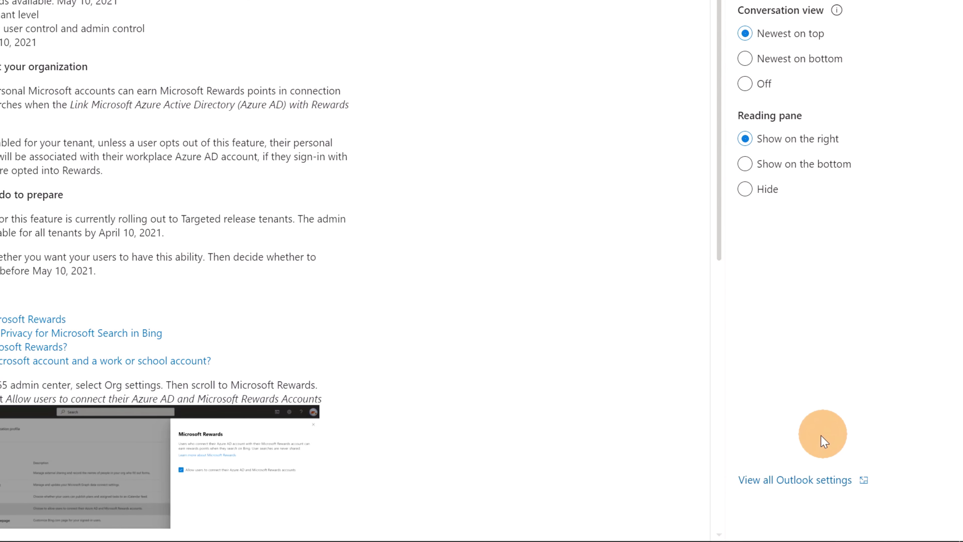
left_click(811, 484)
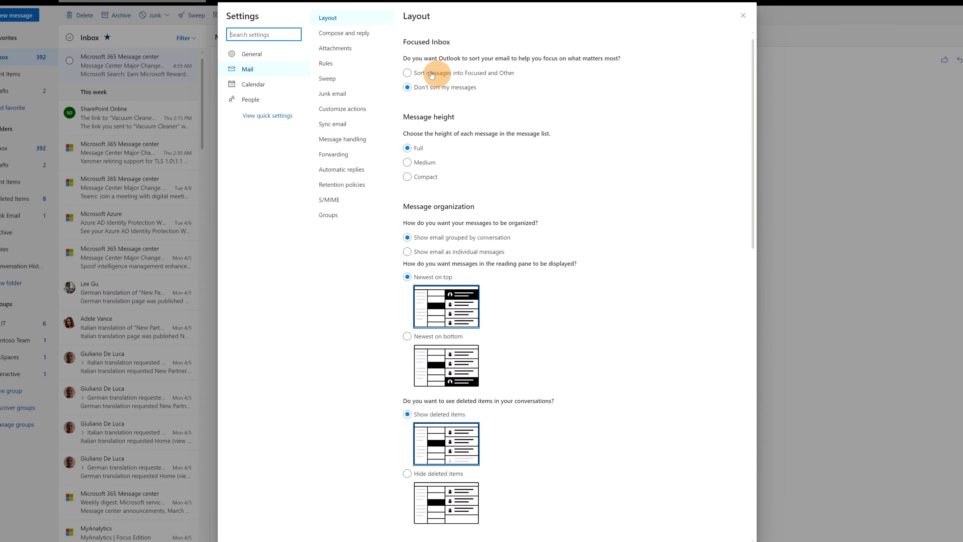
left_click(345, 176)
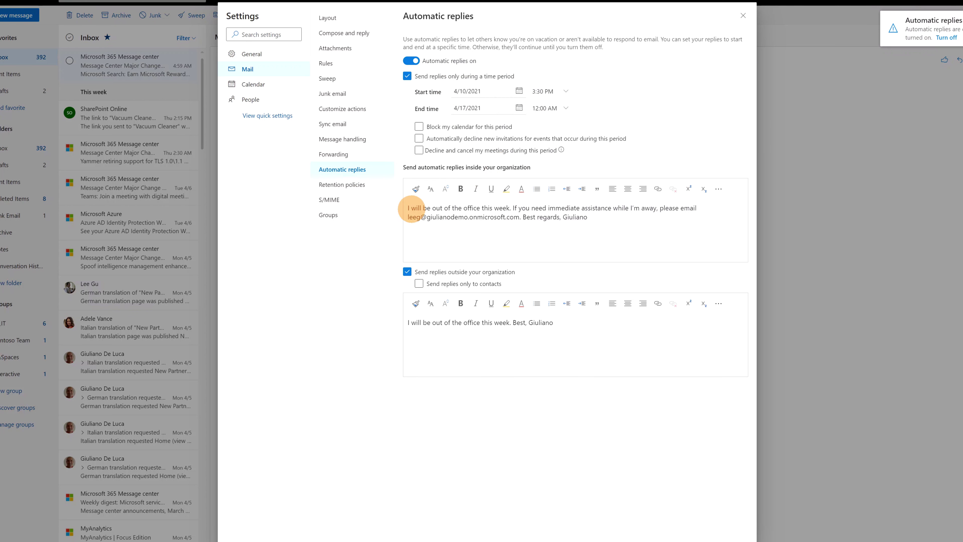
left_click_drag(407, 208, 584, 217)
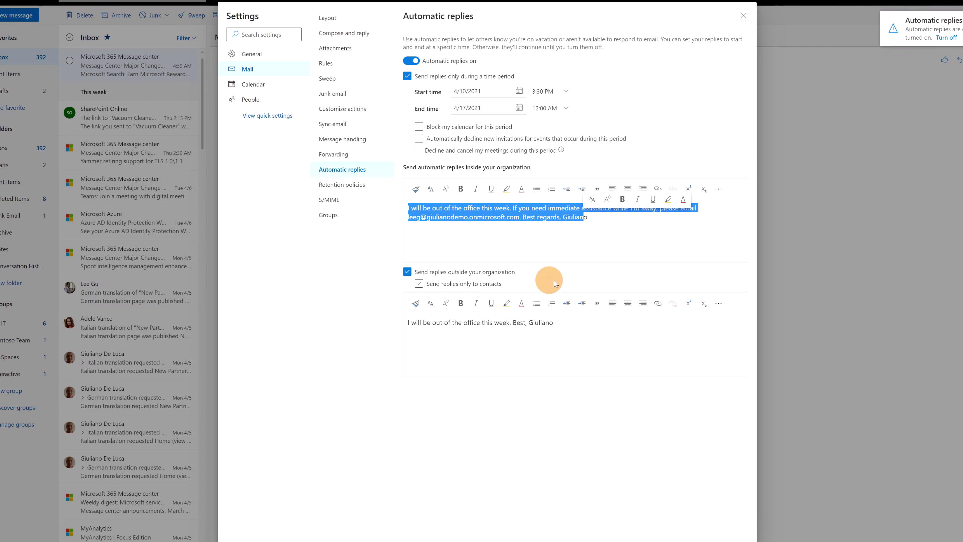
left_click_drag(411, 322, 610, 323)
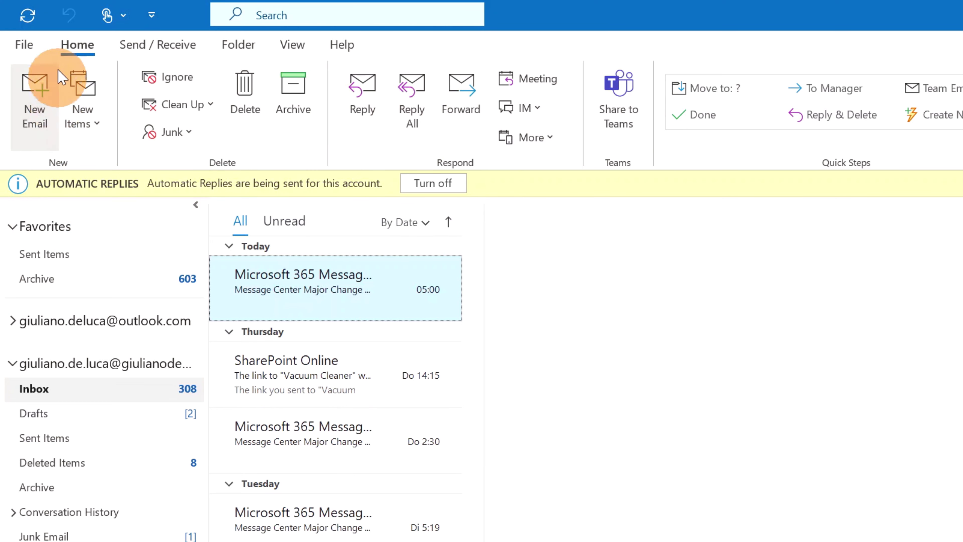
Step: In desktop Outlook, open File > Automatic Replies and view the Outside My Organization reply
left_click(25, 44)
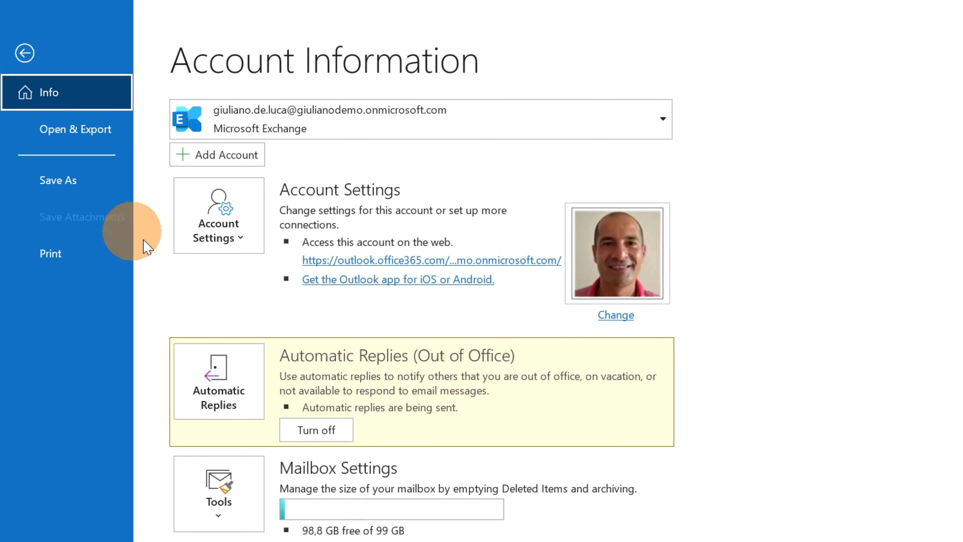
left_click(224, 392)
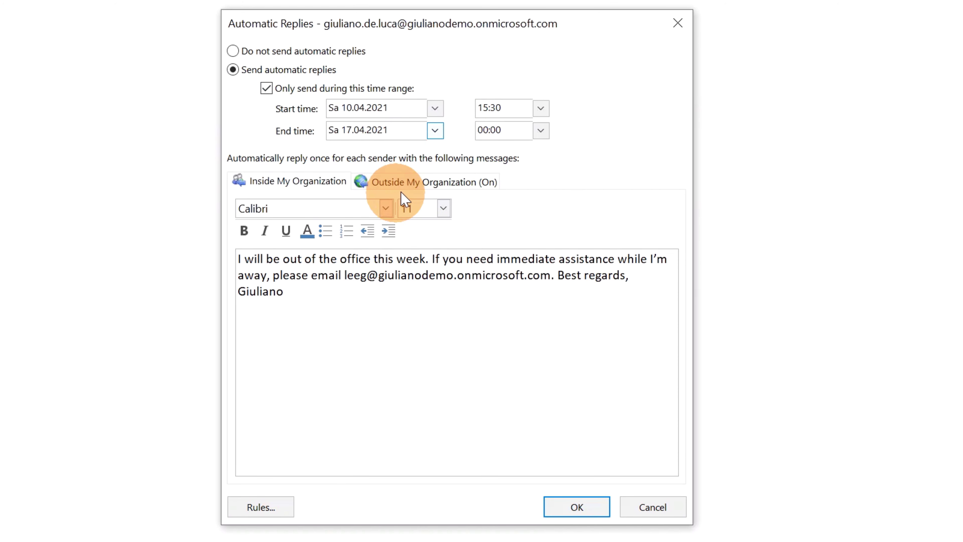
left_click(415, 184)
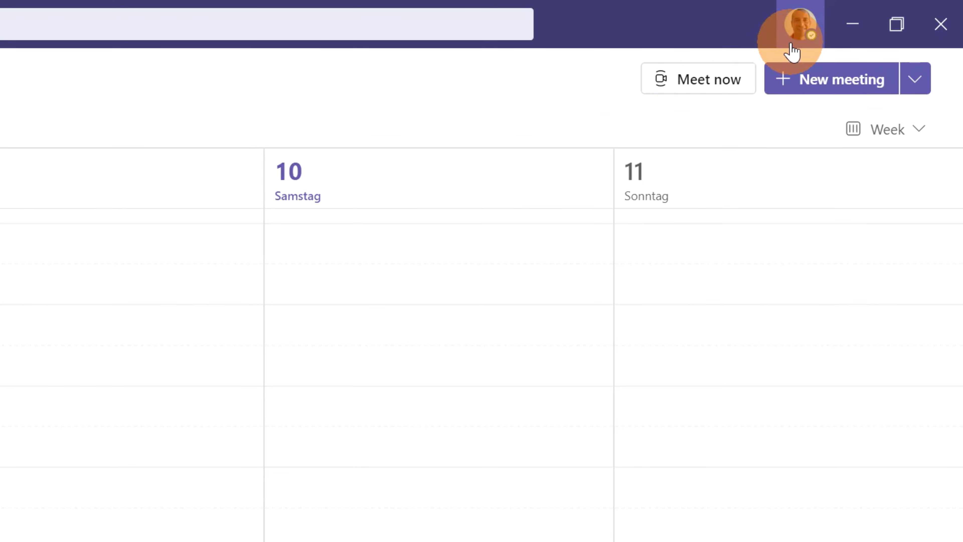
Step: Open your Teams profile card to check the Out of office status and message
left_click(792, 43)
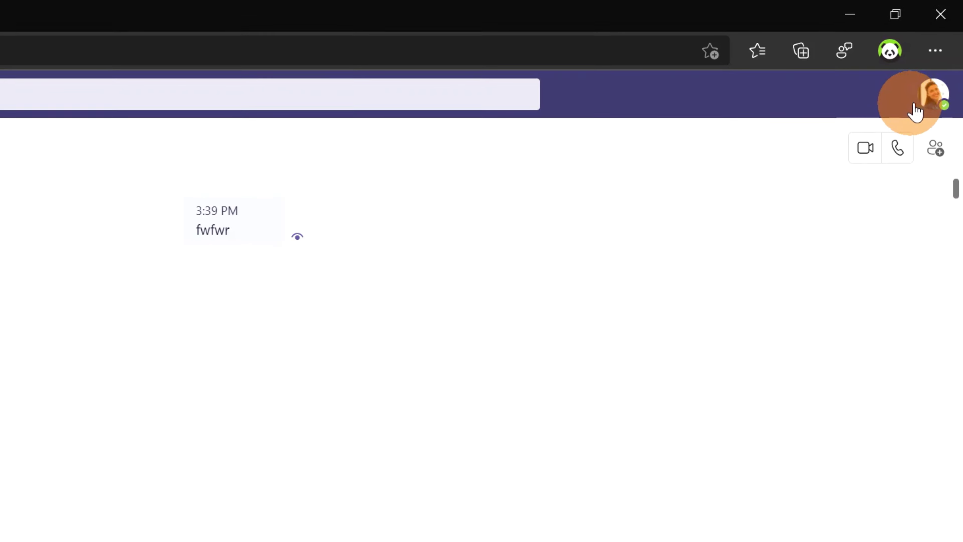
Step: In Teams web, bring up the chat contact's card showing his Out of office status and reply
left_click(921, 108)
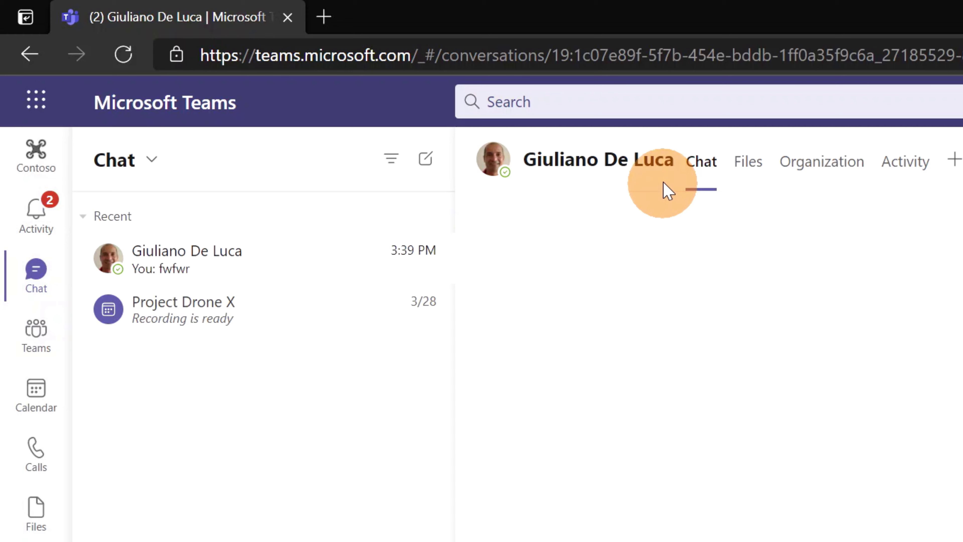
mouse_move(496, 165)
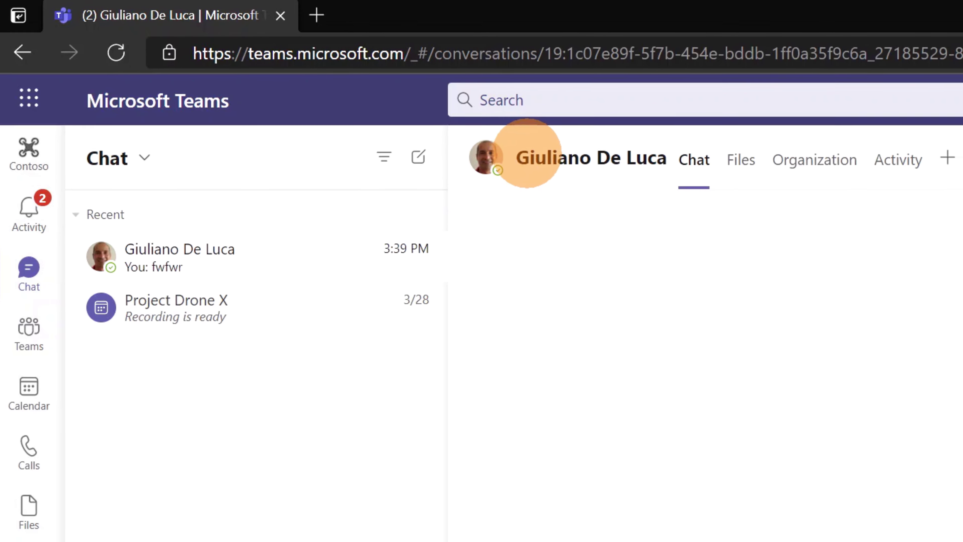
mouse_move(548, 160)
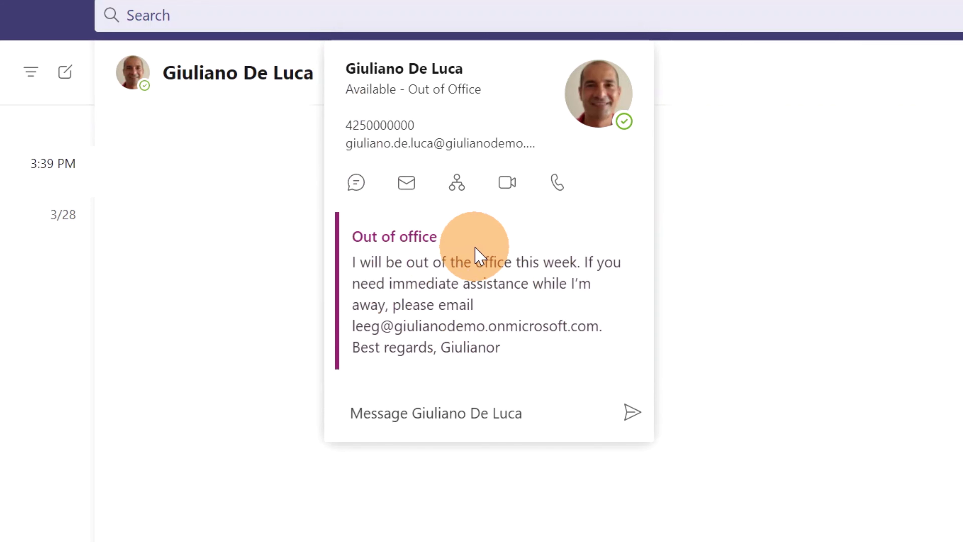
mouse_move(59, 235)
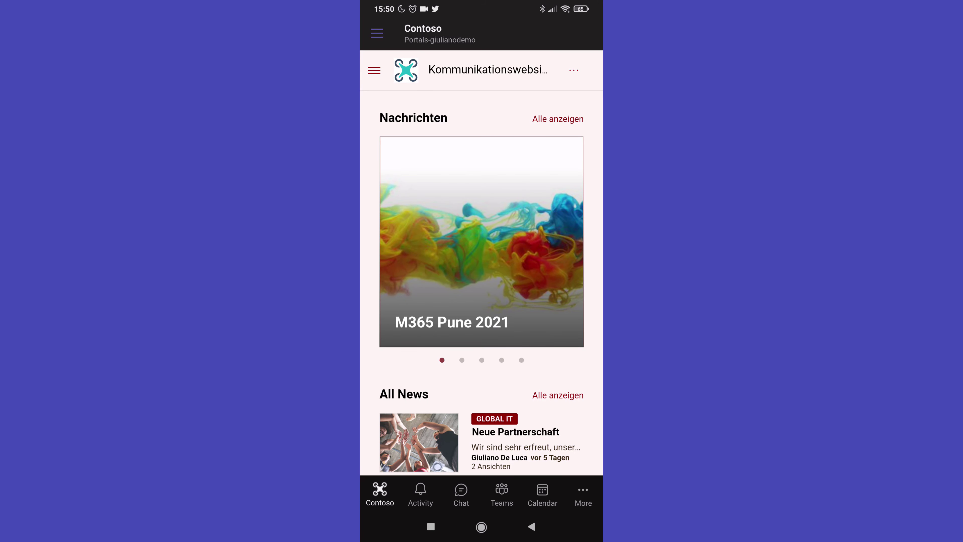
Step: In the Teams Android app, open the chat with the colleague marked Out of office
left_click_drag(365, 345, 492, 345)
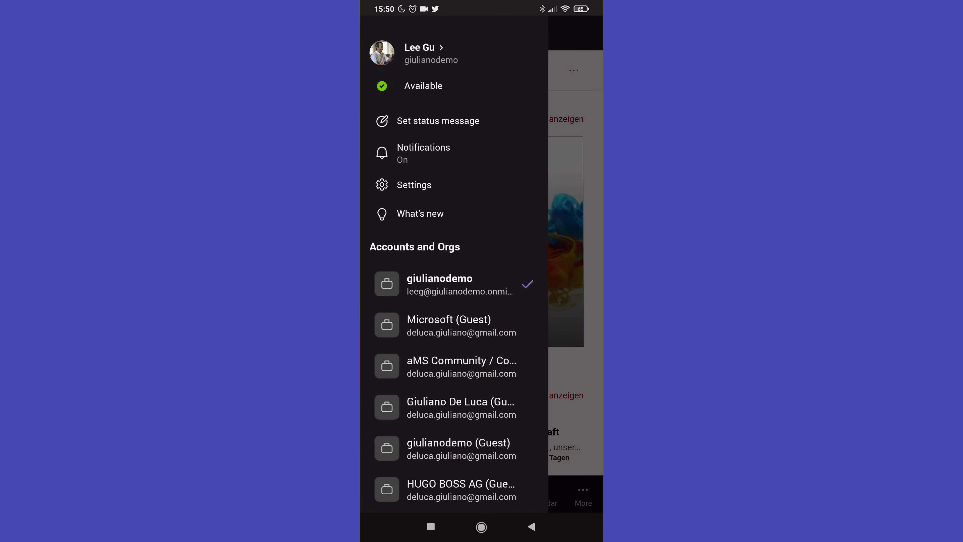
left_click_drag(529, 381, 417, 381)
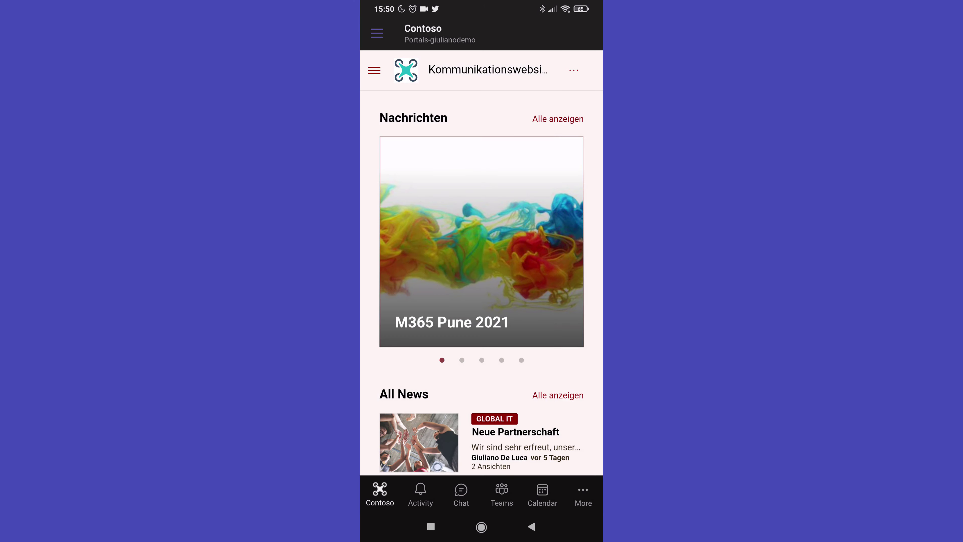
left_click(460, 495)
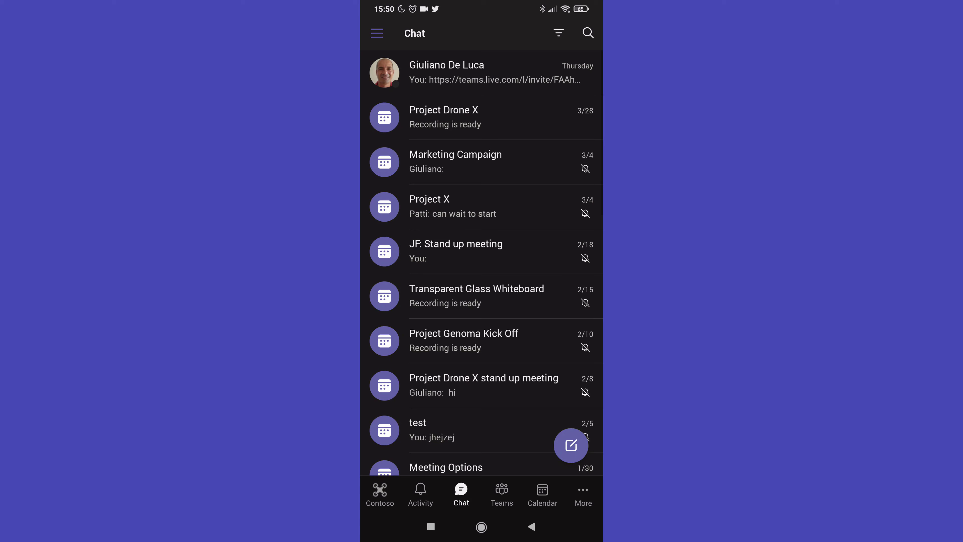
left_click(458, 73)
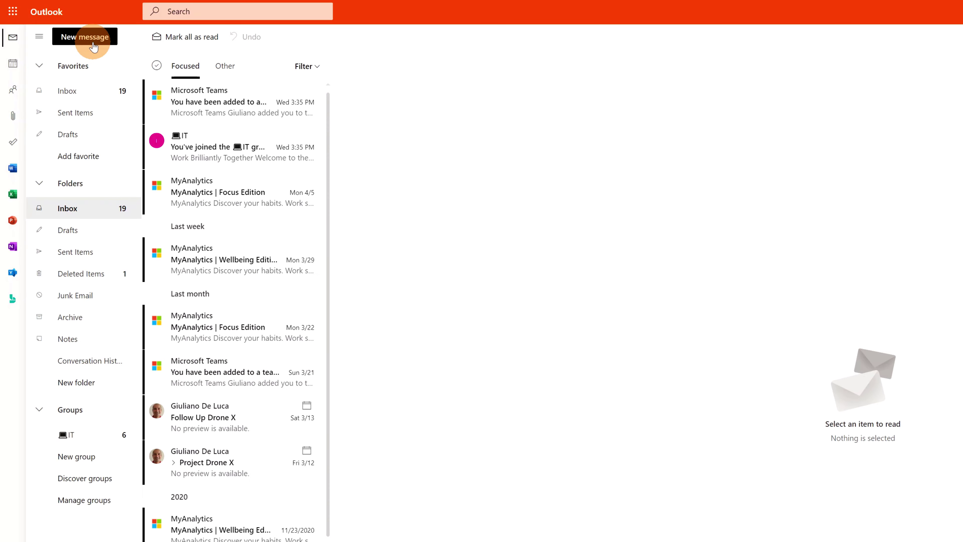
Step: Email the colleague a test message and open his automatic reply saying he's out this week
left_click(93, 47)
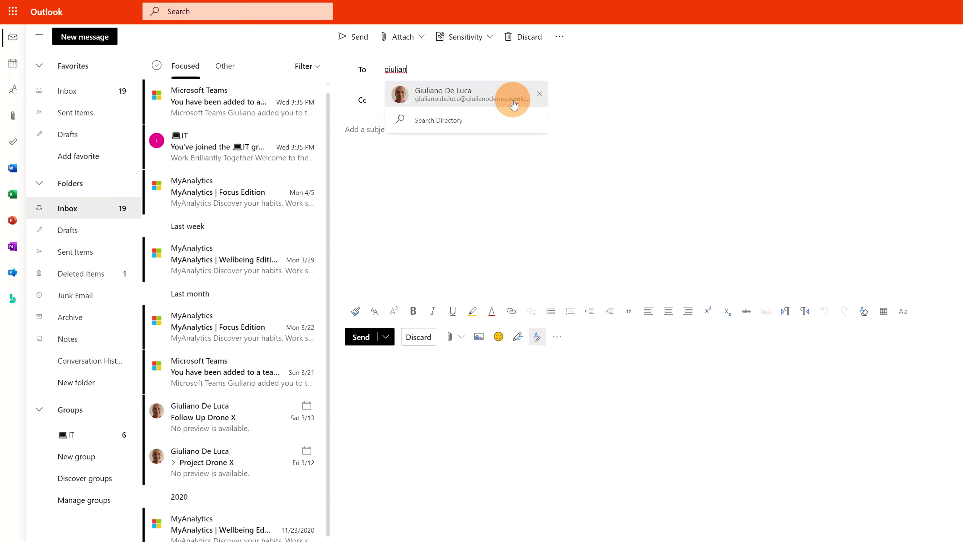
left_click(513, 104)
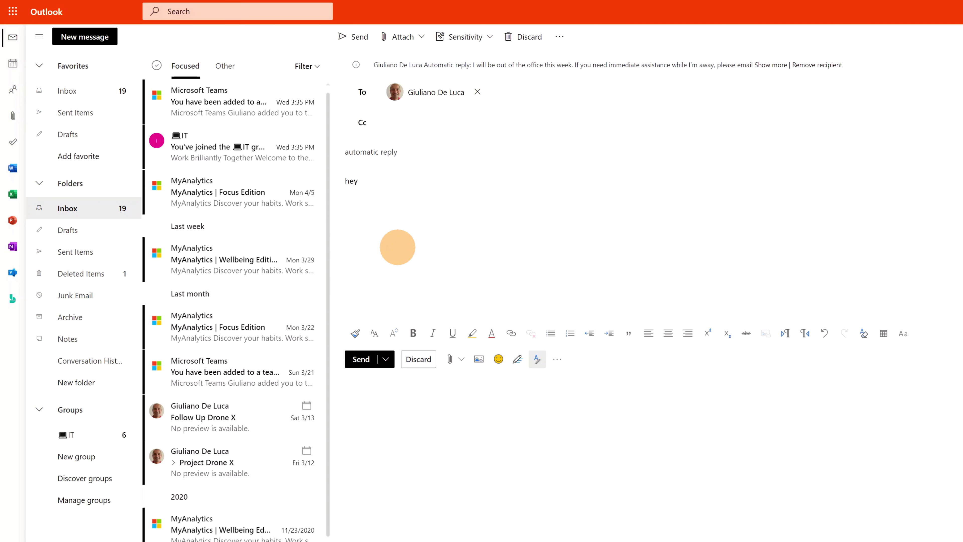
left_click(361, 359)
left_click(234, 110)
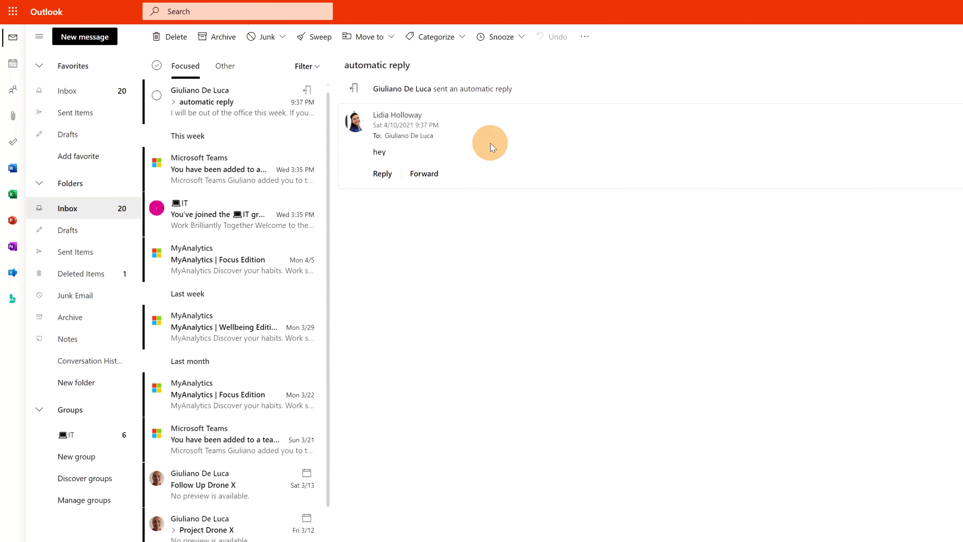
left_click(460, 88)
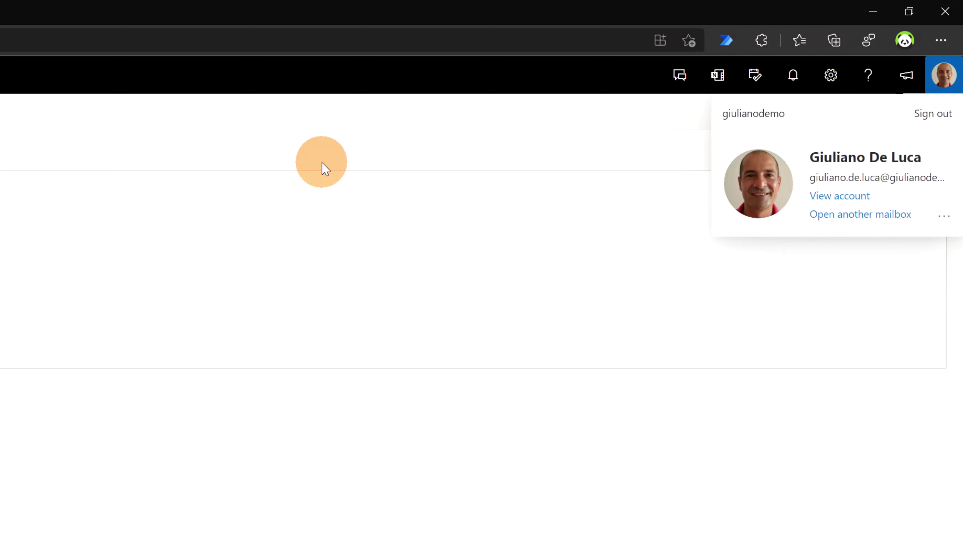
Step: In Outlook on the web, turn on automatic replies limited to a set time period
left_click(829, 76)
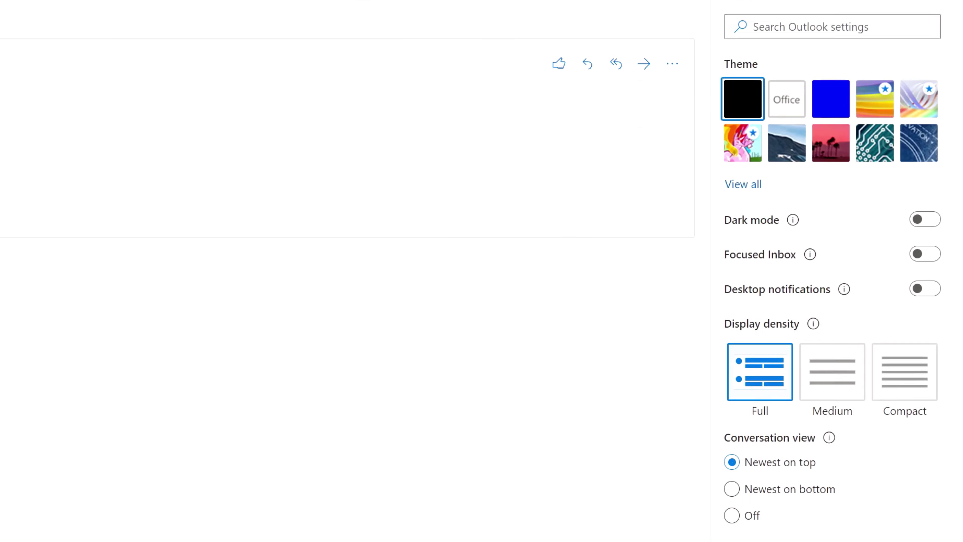
scroll(816, 95, "down", 10)
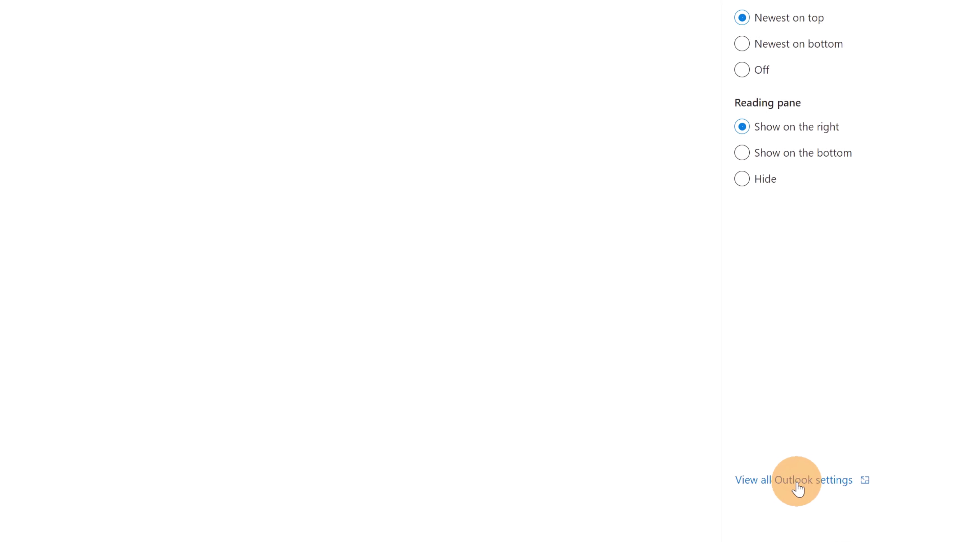
left_click(795, 483)
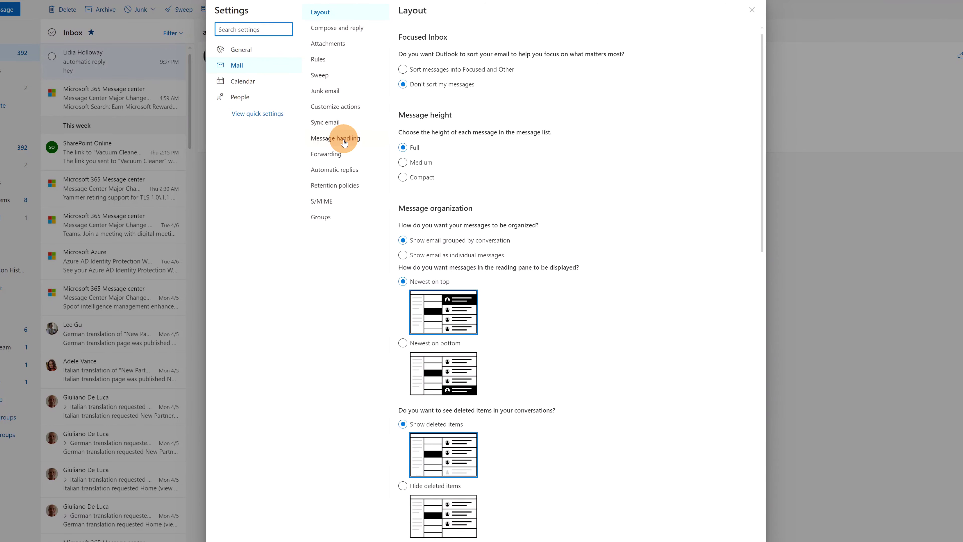
left_click(343, 171)
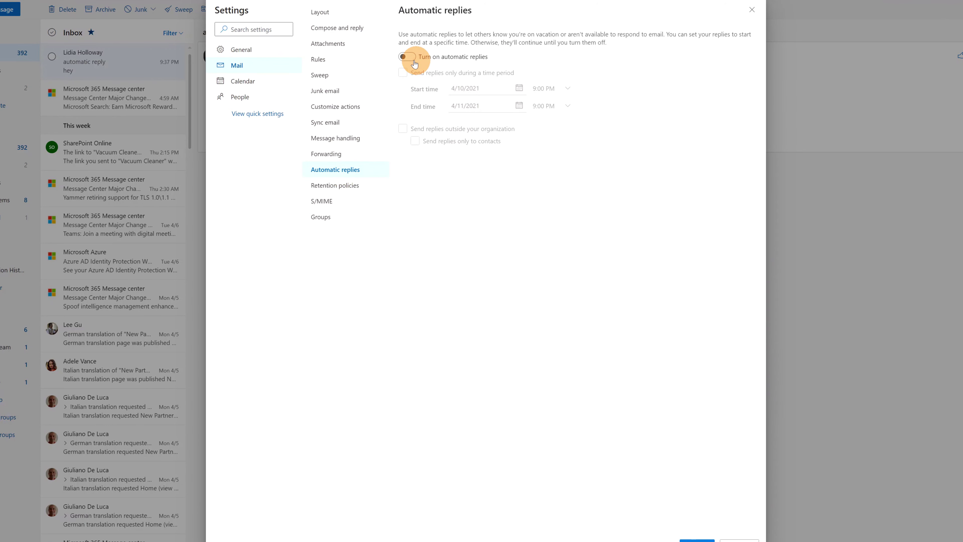
left_click(408, 56)
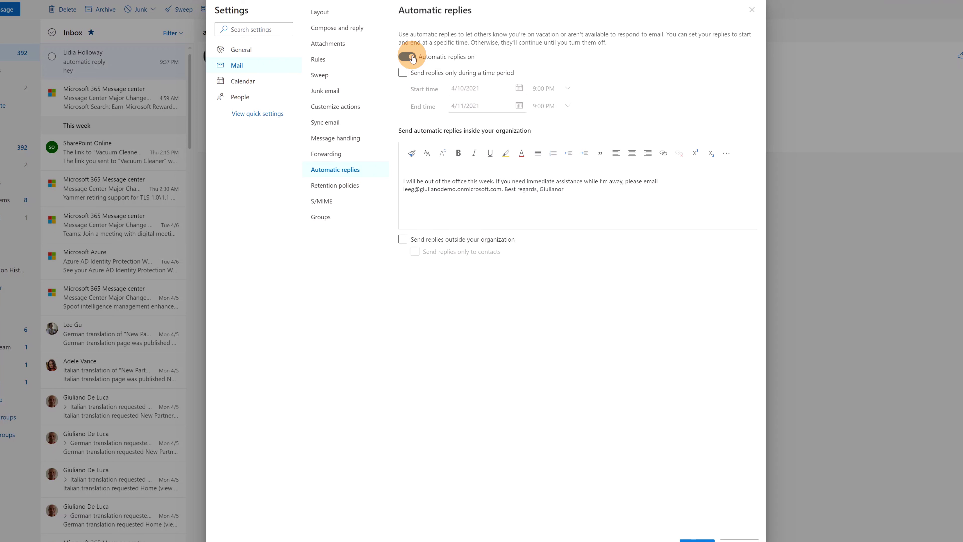
left_click(436, 76)
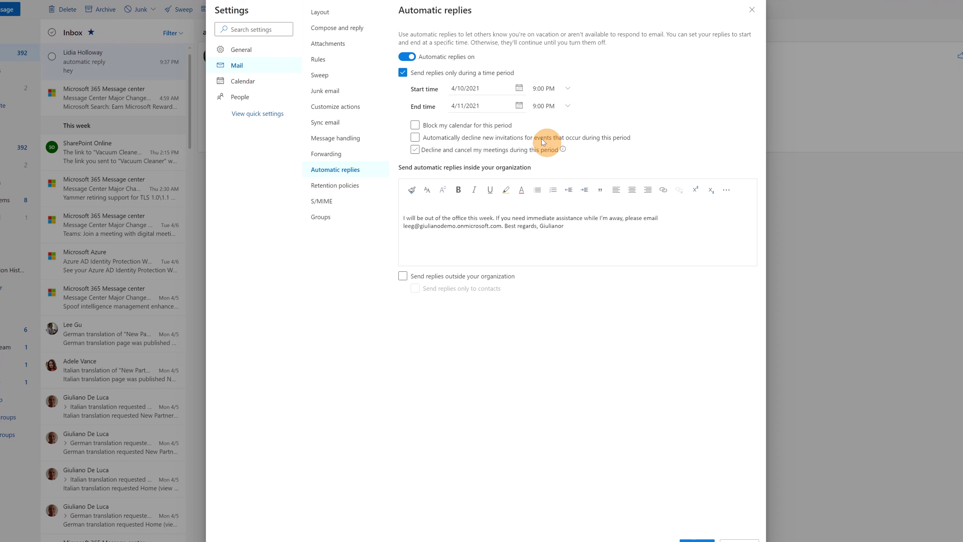
Step: Set the end date to 4/17/2021, also reply outside the organization, and save
left_click(529, 108)
left_click(520, 105)
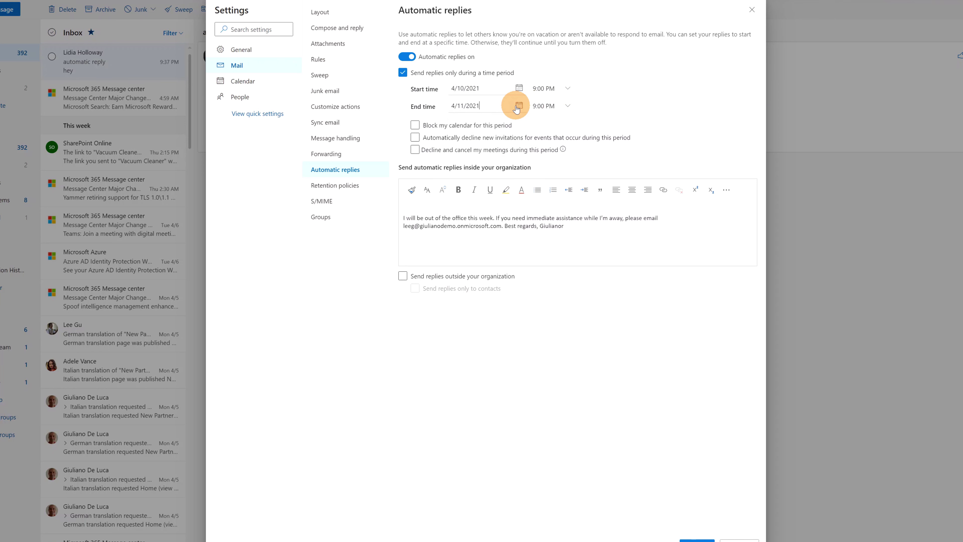
left_click(520, 106)
left_click(532, 176)
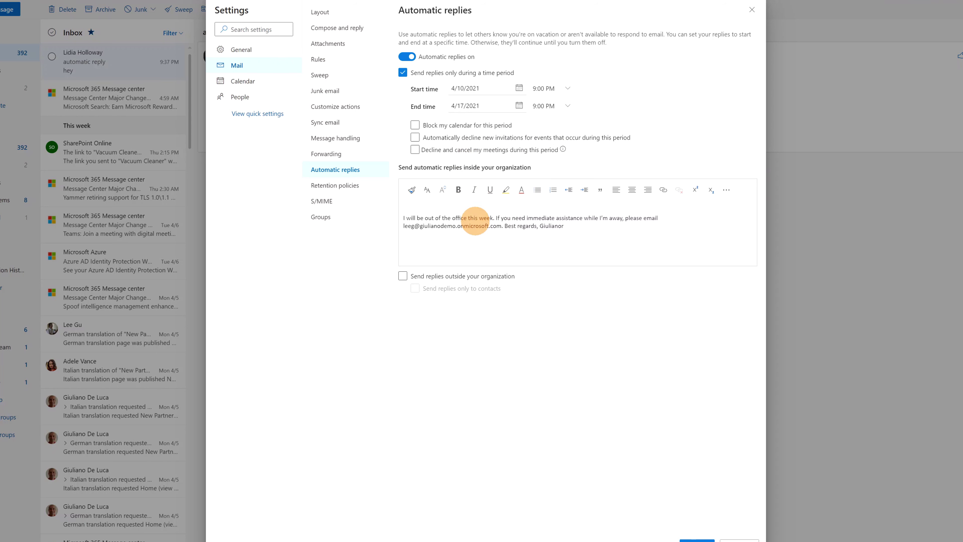
left_click(402, 276)
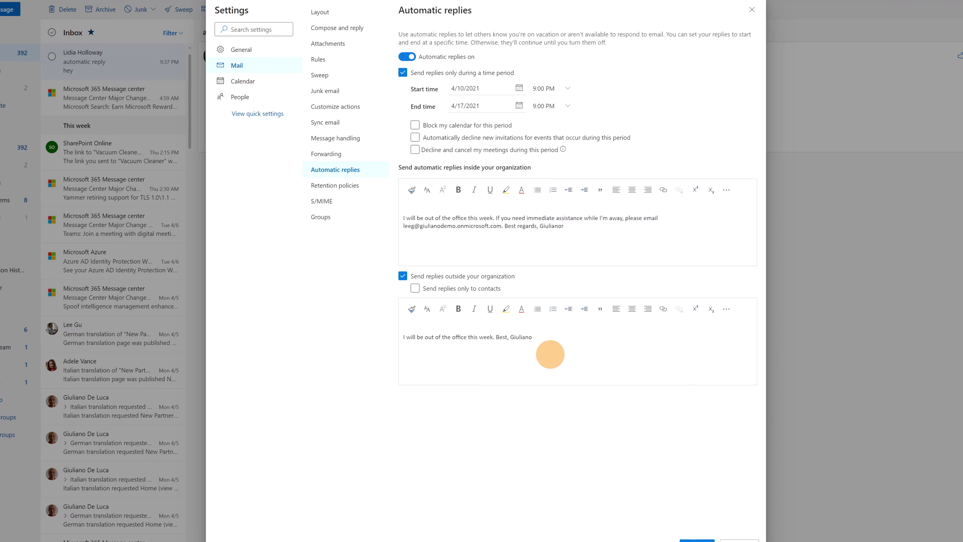
scroll(682, 471, "down", 1)
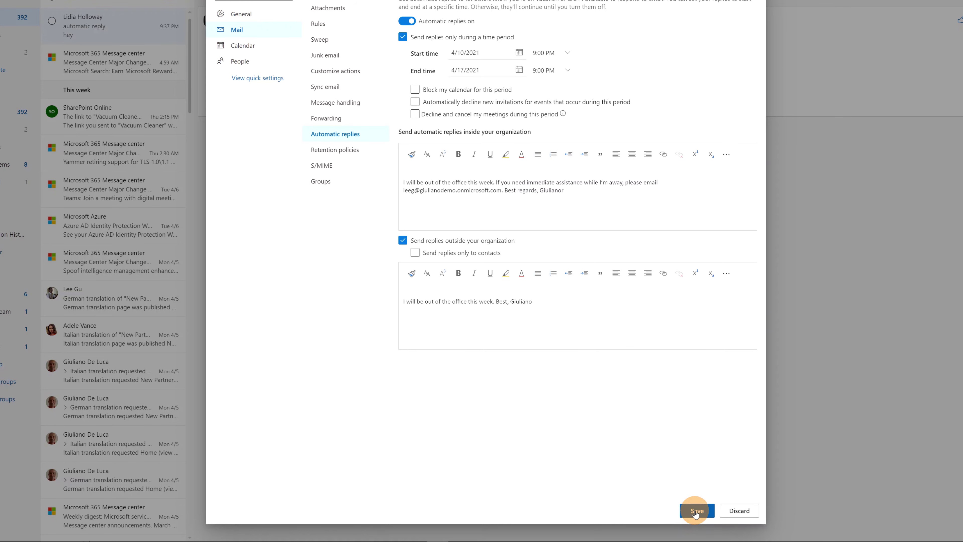
left_click(696, 510)
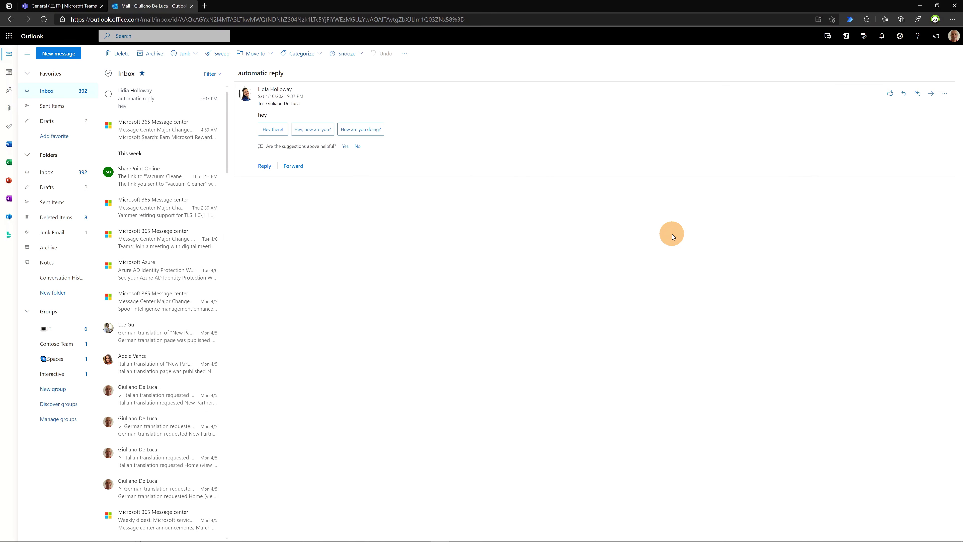
mouse_move(576, 537)
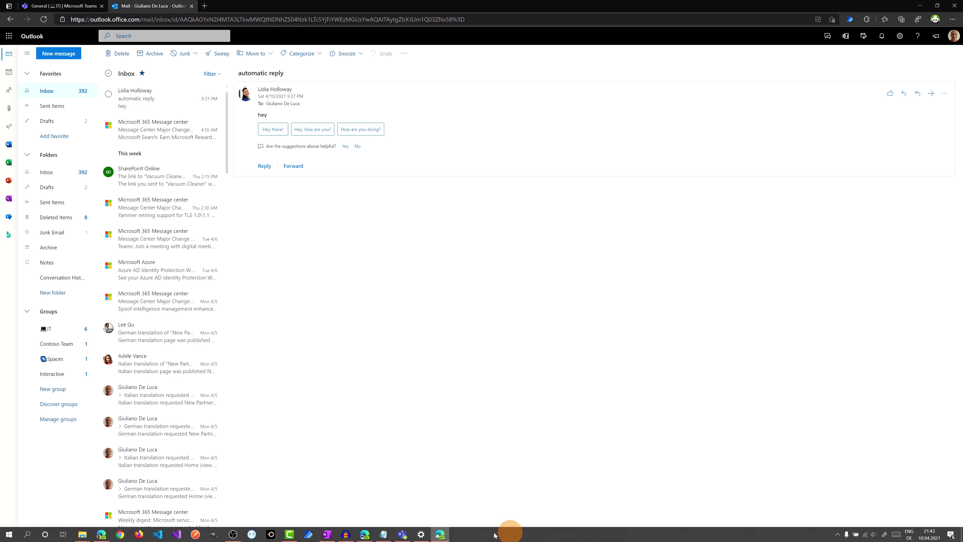
left_click(400, 535)
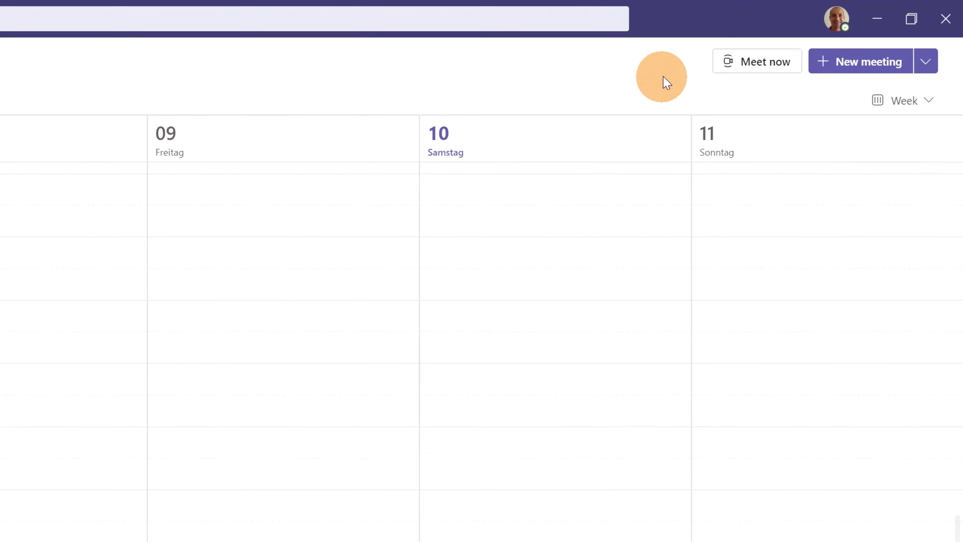
Step: Open the Teams profile menu to confirm the Out of Office note 'I will be out of the office this week.'
left_click(836, 19)
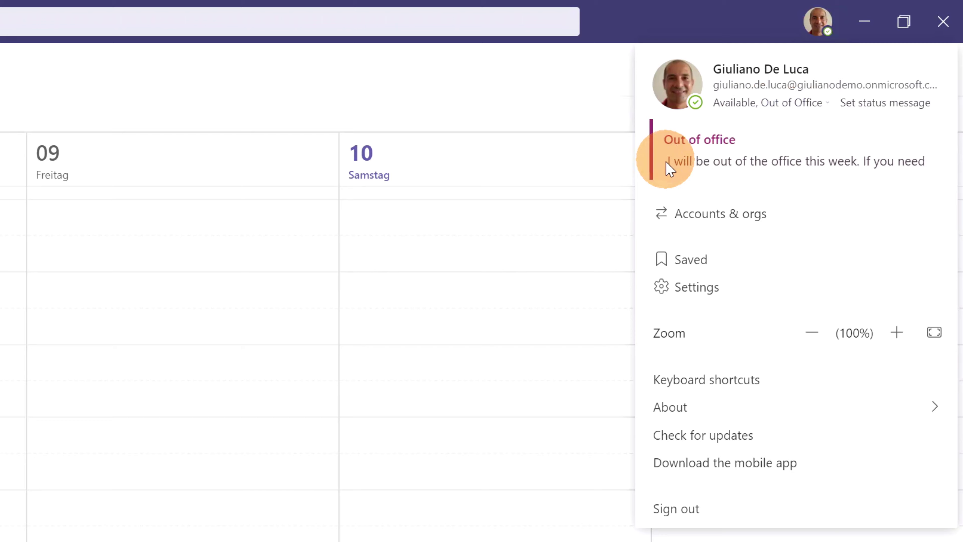